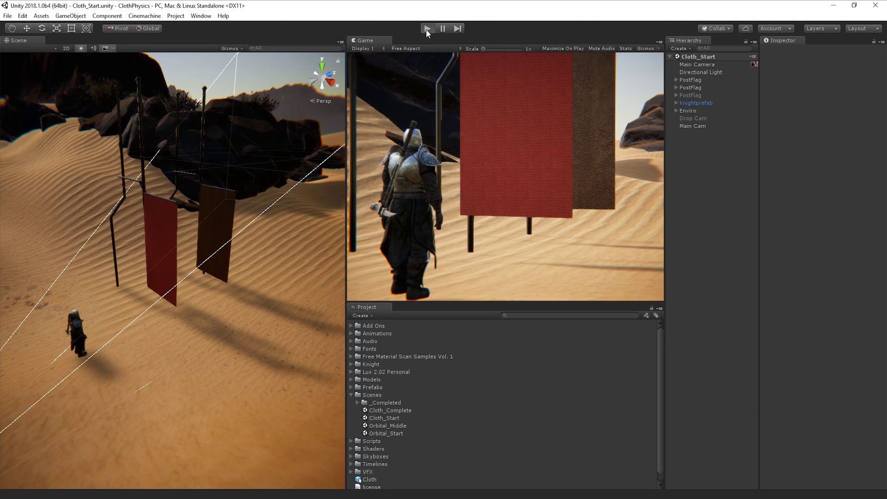
Run Cloth_Start to watch the flags hang rigid, then stop playback.
{"action": "left_click", "coordinate": [427, 28]}
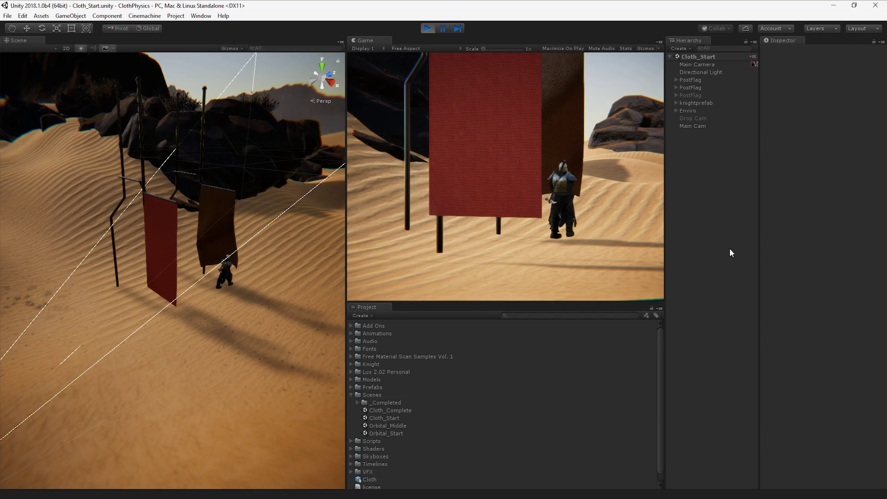
{"action": "key", "text": "ctrl+p"}
Add a Cloth component to the Cloth mesh under the first PostFlag.
{"action": "left_click", "coordinate": [676, 80]}
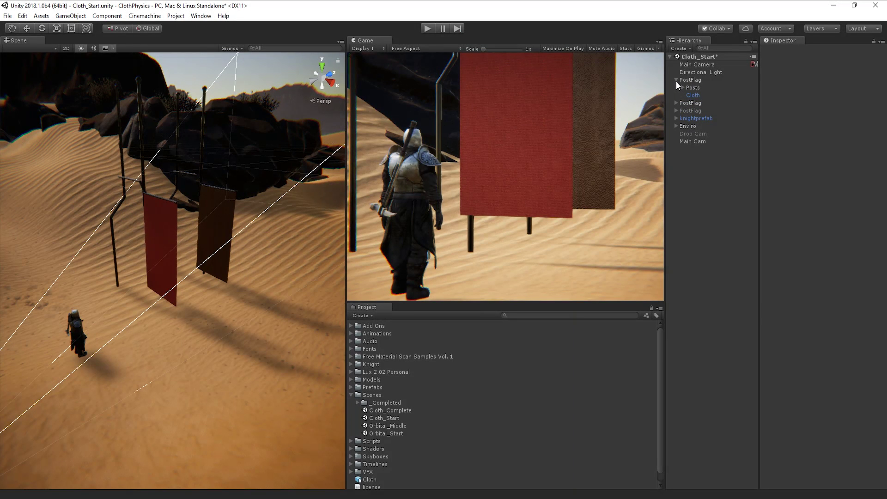
{"action": "left_click", "coordinate": [692, 95]}
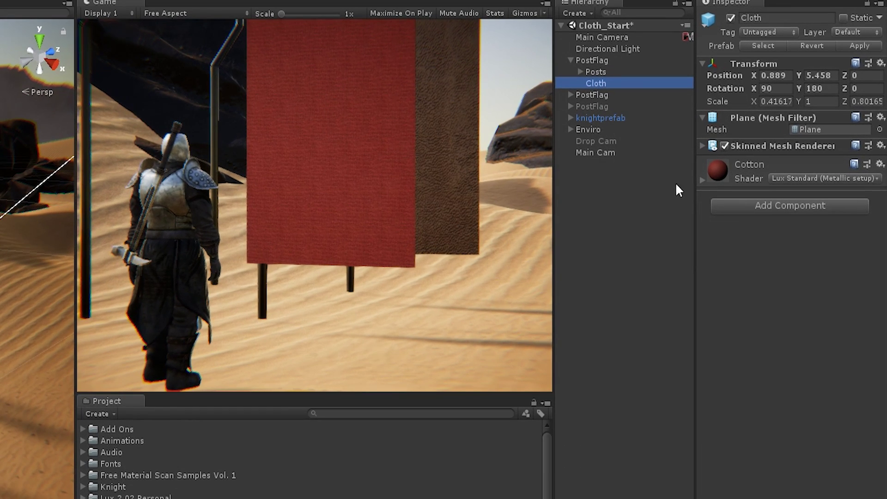
{"action": "left_click", "coordinate": [741, 203]}
{"action": "type", "text": "cloth"}
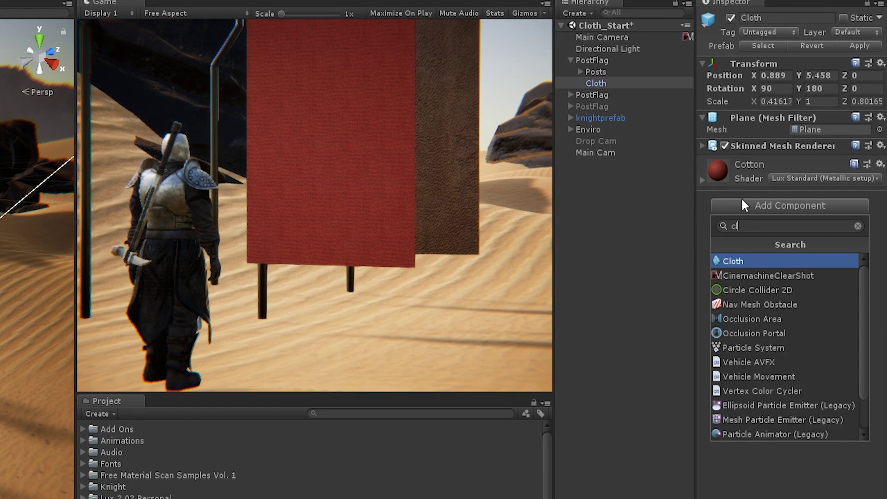
{"action": "left_click", "coordinate": [738, 258]}
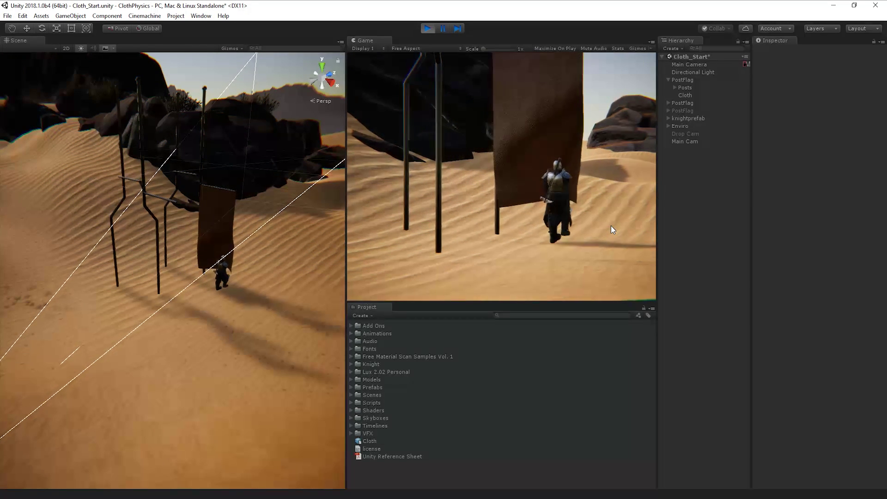
Stop playback and select the red cloth's 22 top-edge vertices in the constraint editor.
{"action": "left_click", "coordinate": [429, 29]}
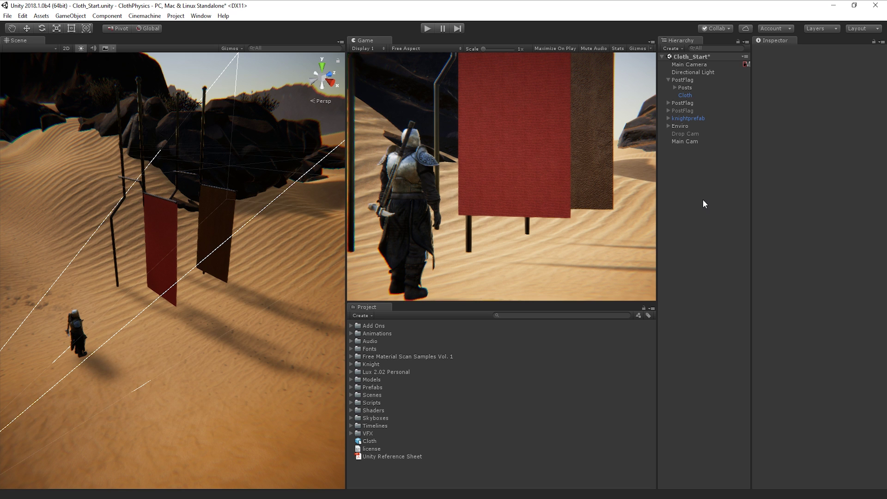
{"action": "left_click", "coordinate": [686, 94]}
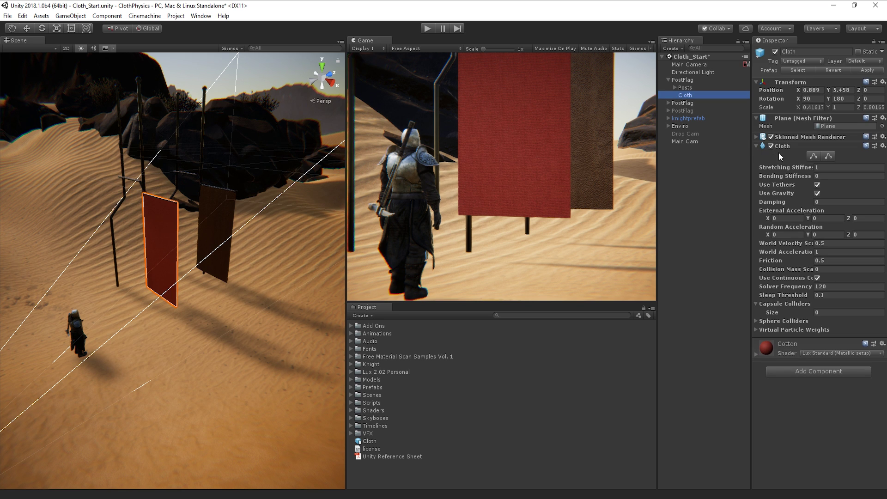
{"action": "left_click", "coordinate": [813, 157]}
{"action": "scroll", "coordinate": [174, 225], "scroll_direction": "up", "scroll_amount": 5}
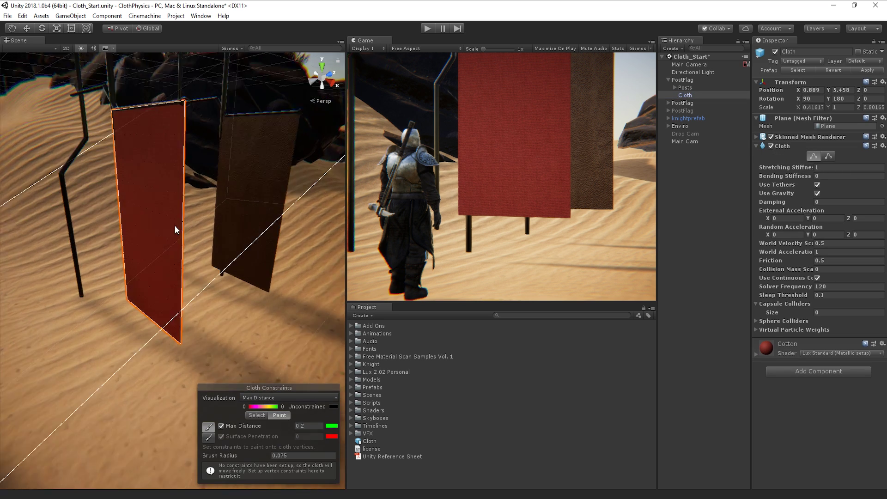
{"action": "mouse_move", "coordinate": [175, 172]}
{"action": "left_mouse_down", "text": "alt"}
{"action": "mouse_move", "coordinate": [203, 281]}
{"action": "mouse_move", "coordinate": [241, 192]}
{"action": "mouse_move", "coordinate": [235, 201]}
{"action": "left_mouse_up", "text": "alt"}
{"action": "left_click", "coordinate": [257, 415]}
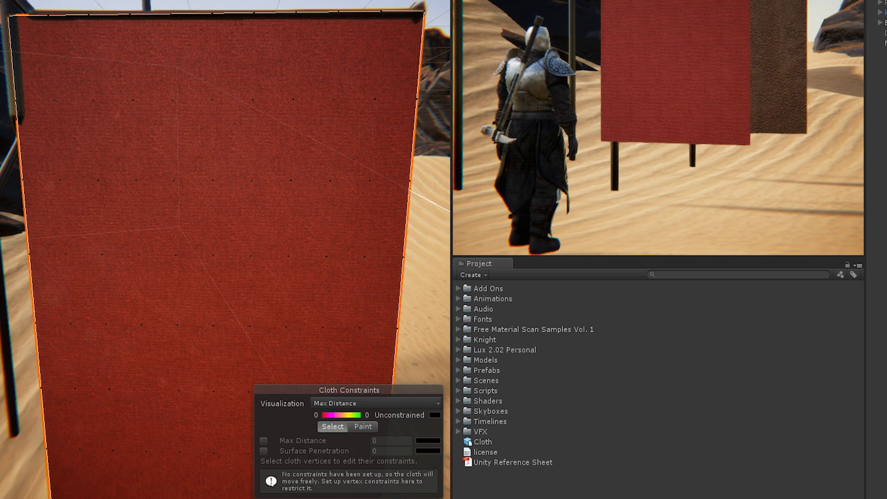
{"action": "left_click_drag", "start_coordinate": [4, 4], "coordinate": [424, 127]}
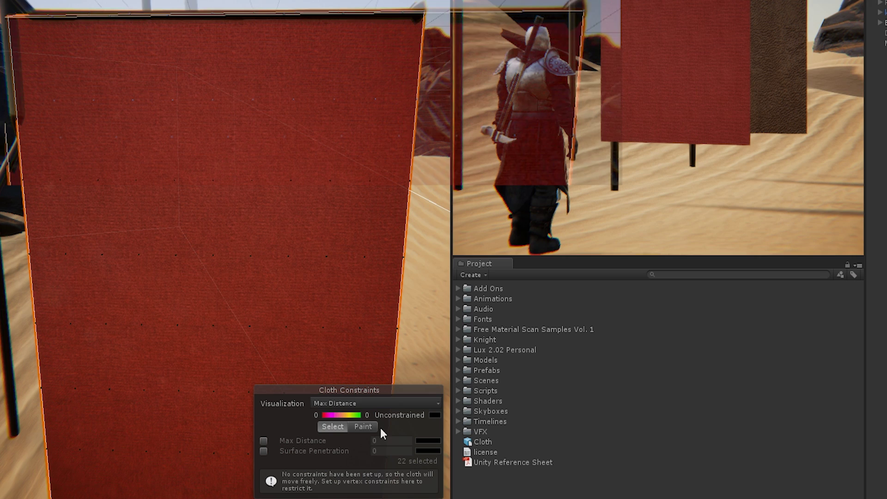
Paint Max Distance along the top edge and set the value to 0.
{"action": "left_click", "coordinate": [362, 426]}
{"action": "left_click", "coordinate": [295, 461]}
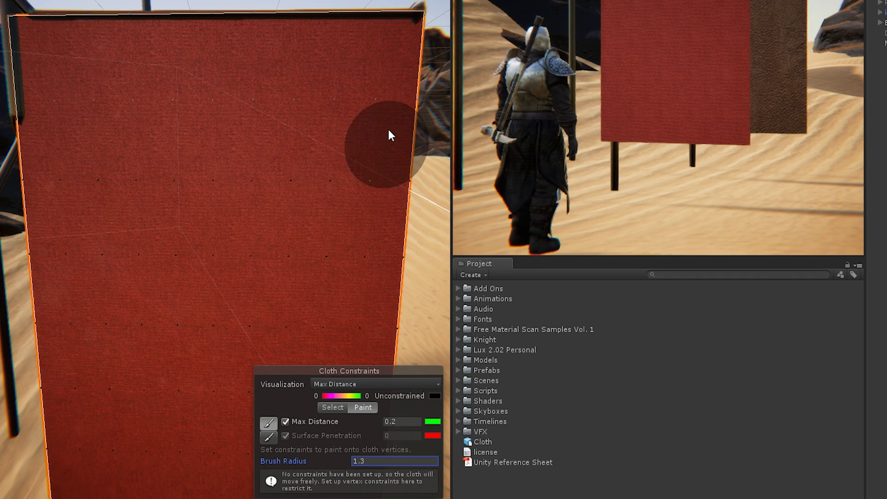
{"action": "left_click_drag", "start_coordinate": [400, 12], "coordinate": [23, 20]}
{"action": "left_click", "coordinate": [414, 447]}
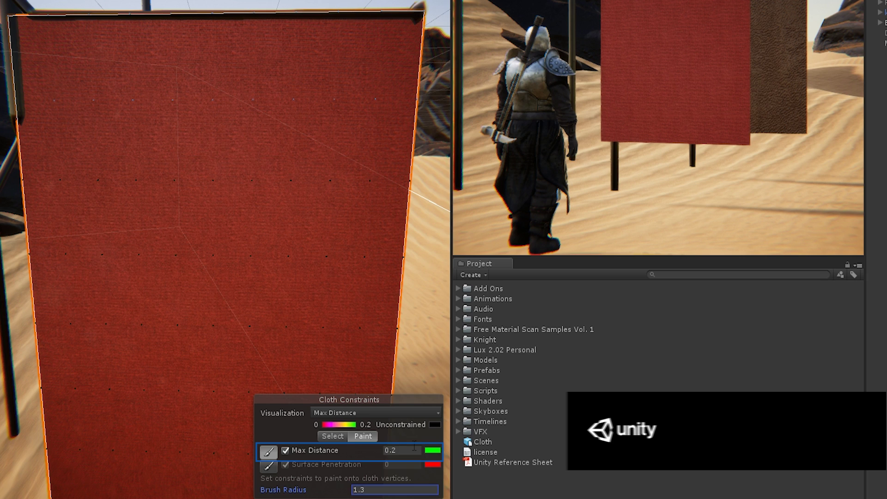
{"action": "left_click", "coordinate": [414, 448]}
{"action": "type", "text": "0"}
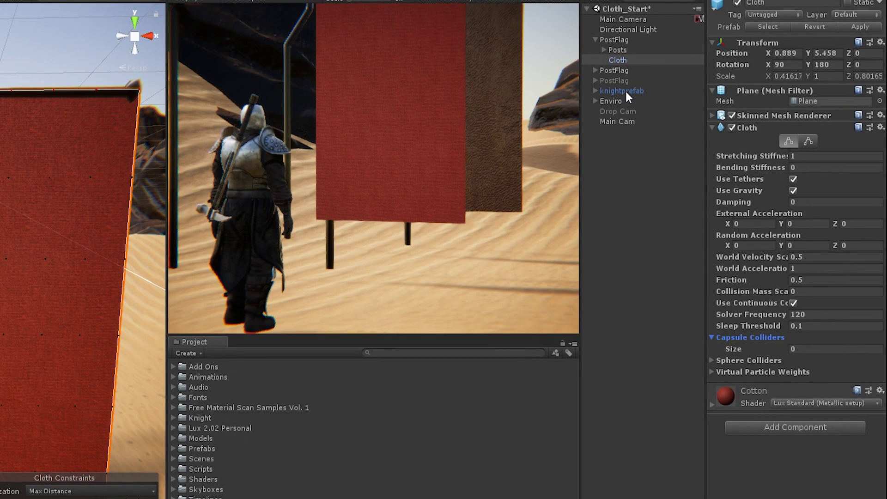
Assign knightprefab to the red cloth's Capsule Colliders list.
{"action": "left_click_drag", "start_coordinate": [625, 90], "coordinate": [772, 339]}
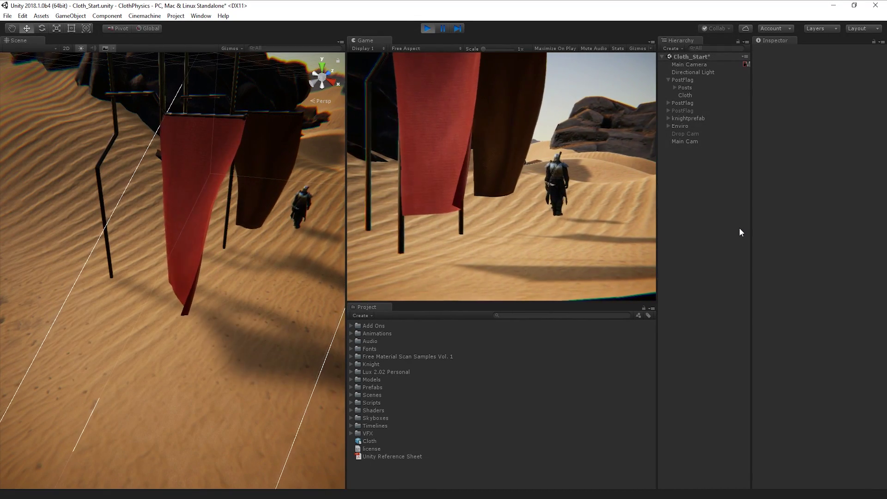
Stop playback and lower the red cloth's Stretching Stiffness from 1 to 0.
{"action": "key", "text": "ctrl+p"}
{"action": "left_click", "coordinate": [685, 96]}
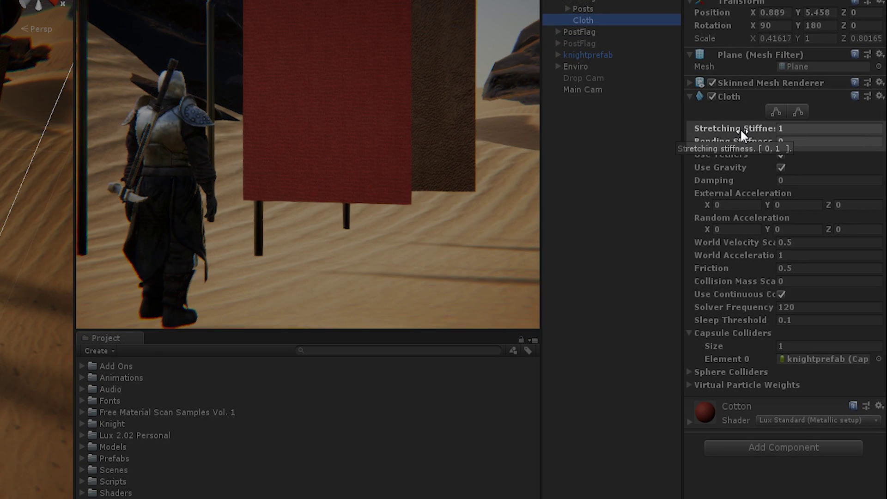
{"action": "left_click", "coordinate": [740, 128]}
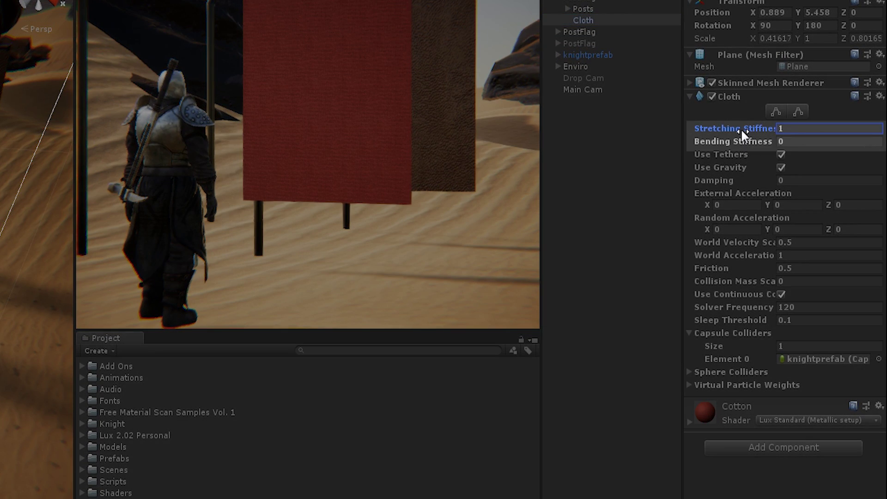
{"action": "left_click_drag", "start_coordinate": [741, 128], "coordinate": [706, 131]}
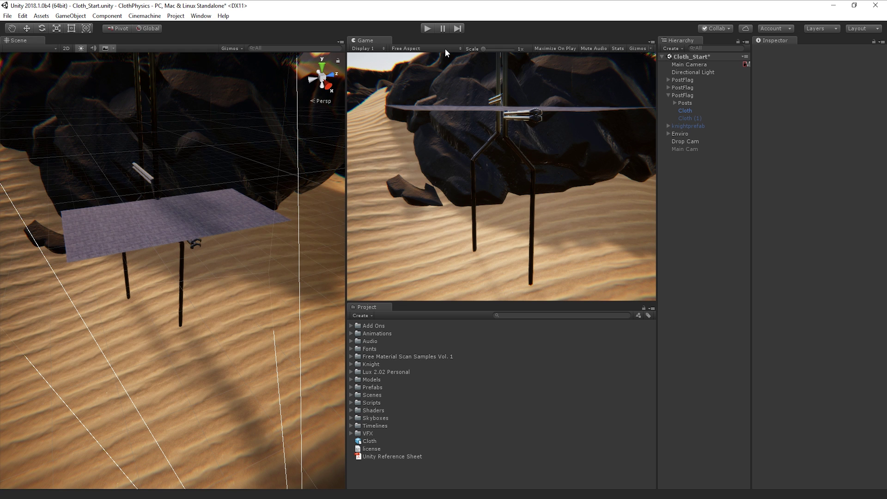
{"action": "left_click", "coordinate": [428, 29]}
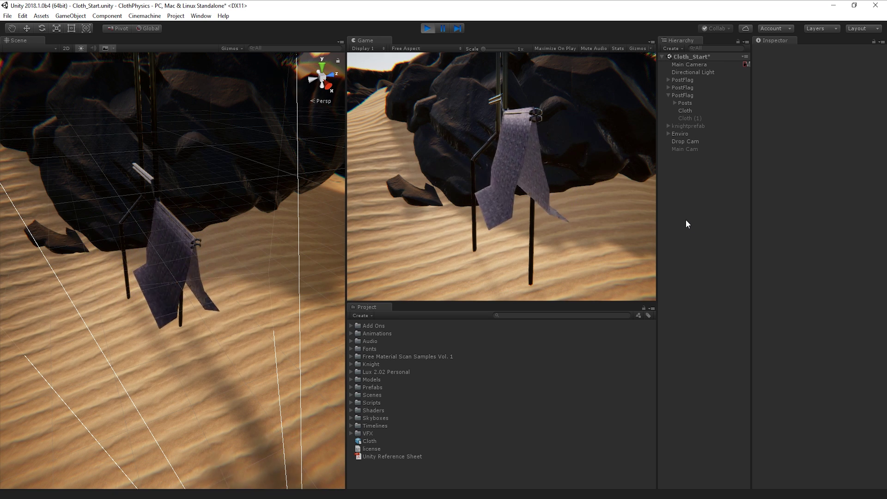
{"action": "left_click", "coordinate": [427, 28]}
{"action": "left_click_drag", "start_coordinate": [197, 214], "coordinate": [222, 240], "text": "alt"}
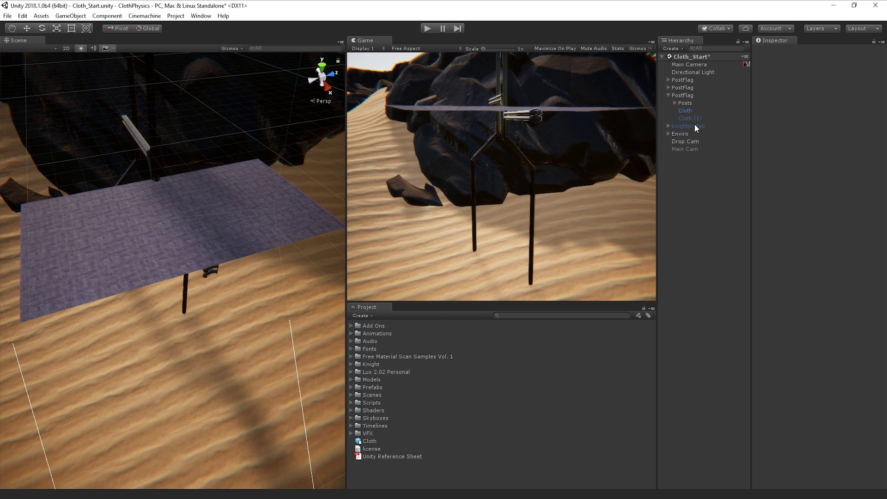
Paint self-collision particles on the third flag's cloth at distance 0.49, then run the scene.
{"action": "left_click", "coordinate": [693, 112]}
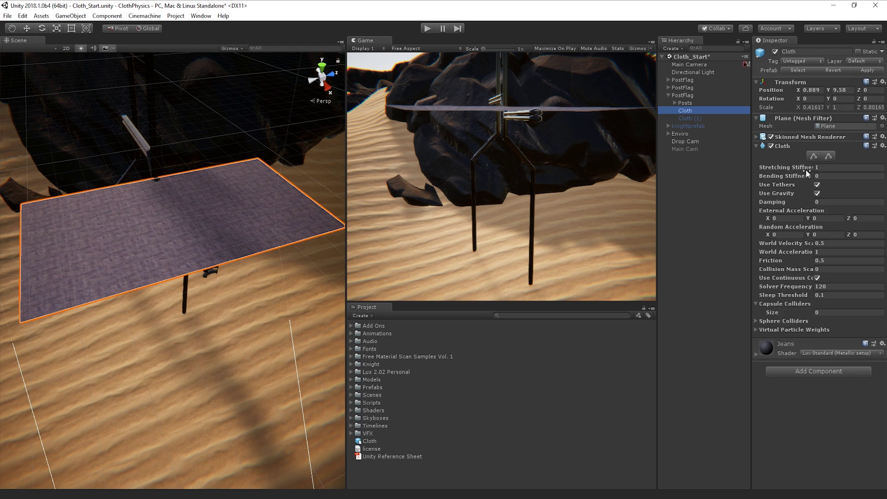
{"action": "left_click", "coordinate": [829, 156]}
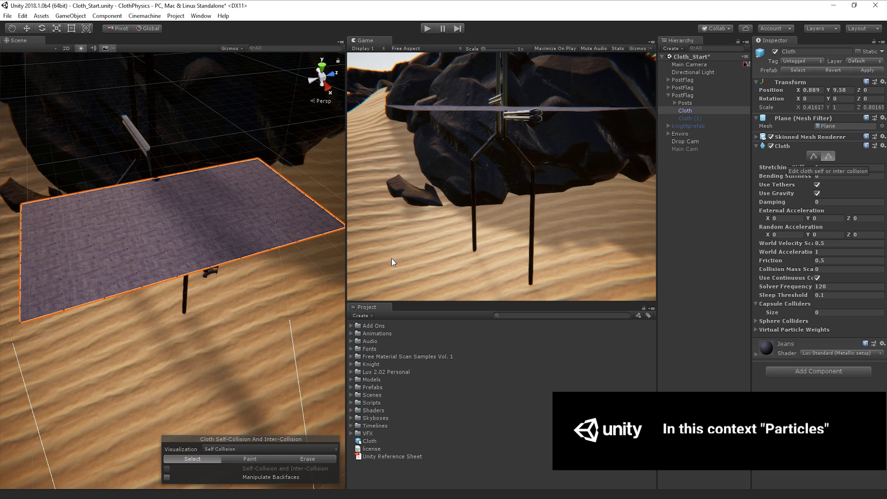
{"action": "left_click", "coordinate": [257, 459]}
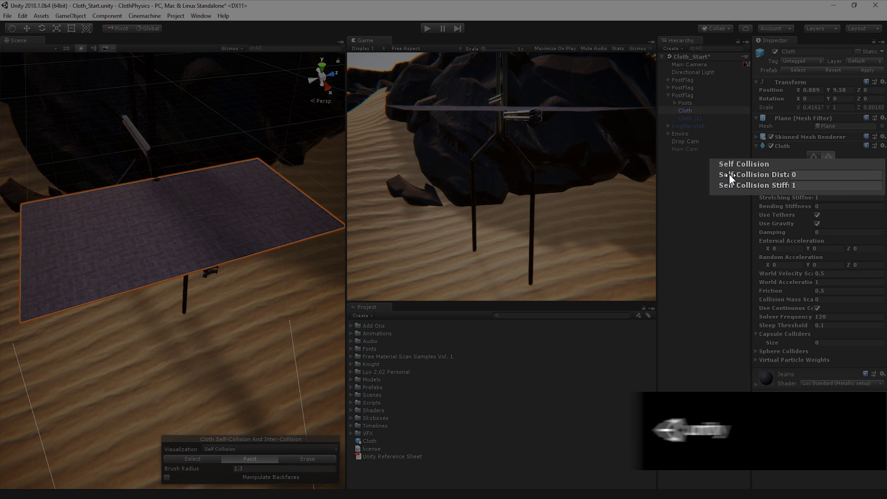
{"action": "left_click_drag", "start_coordinate": [765, 176], "coordinate": [778, 175]}
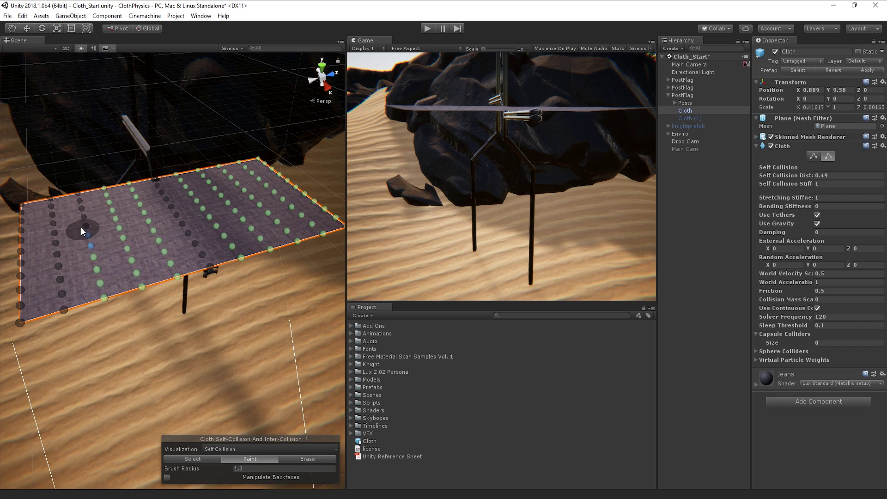
{"action": "mouse_move", "coordinate": [82, 228]}
{"action": "left_mouse_down"}
{"action": "mouse_move", "coordinate": [74, 195]}
{"action": "mouse_move", "coordinate": [58, 209]}
{"action": "mouse_move", "coordinate": [50, 201]}
{"action": "mouse_move", "coordinate": [63, 304]}
{"action": "mouse_move", "coordinate": [21, 310]}
{"action": "mouse_move", "coordinate": [26, 226]}
{"action": "mouse_move", "coordinate": [29, 254]}
{"action": "left_mouse_up"}
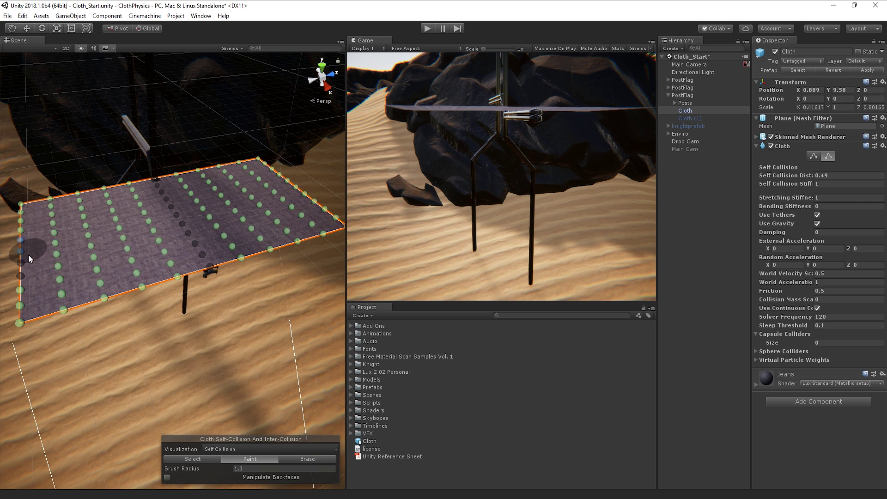
{"action": "key", "text": "ctrl+p"}
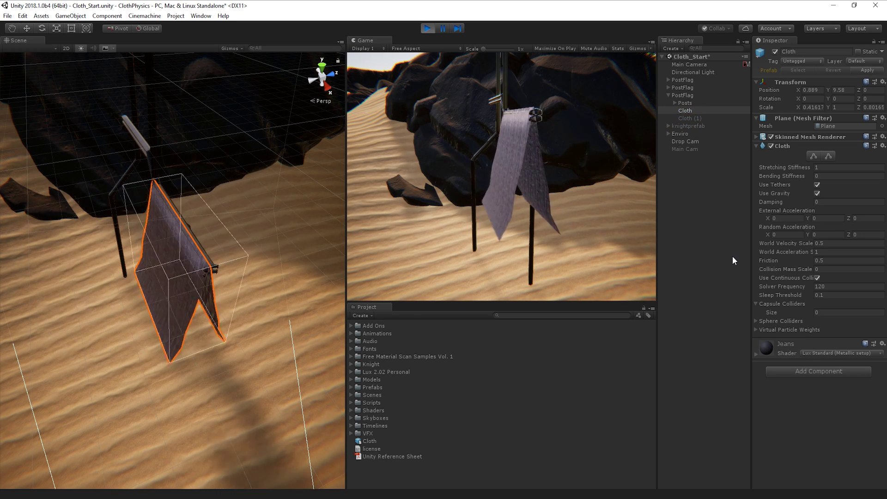